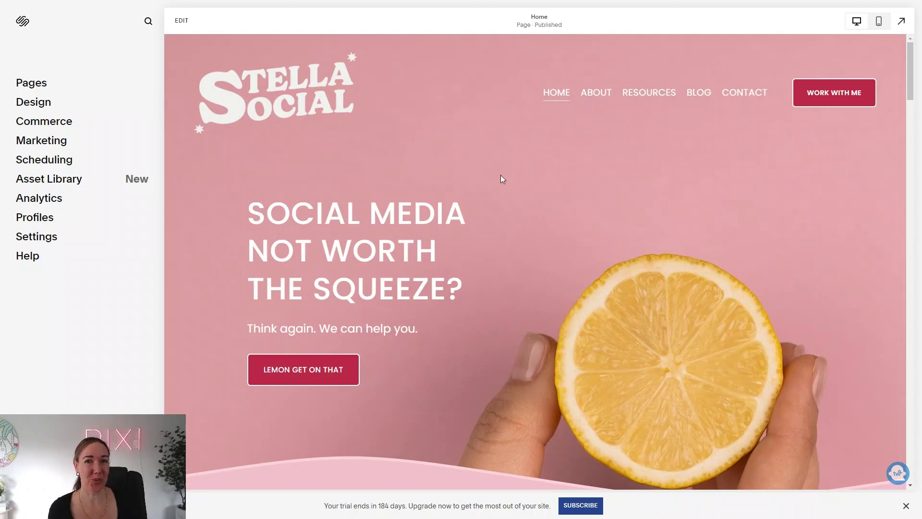
Enter edit mode on the Stella Social home page
click(180, 29)
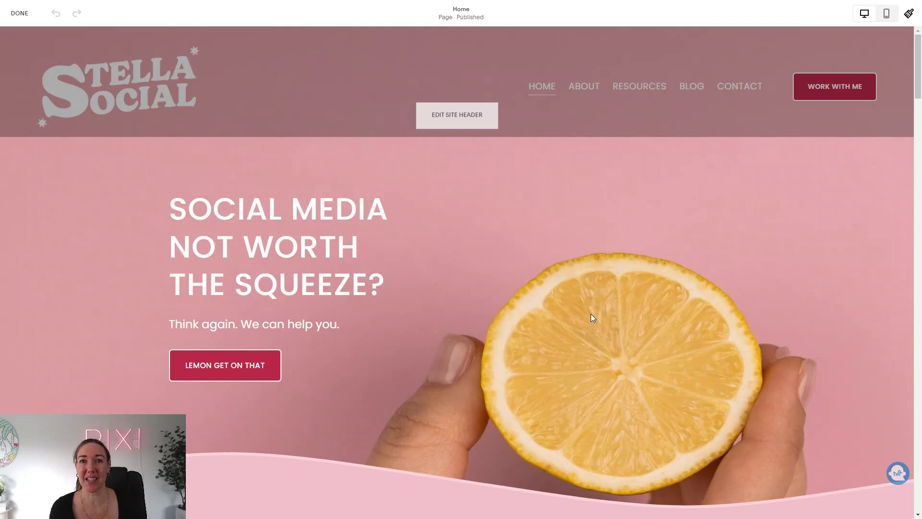
scroll(591, 313, down, 5)
scroll(591, 314, down, 1)
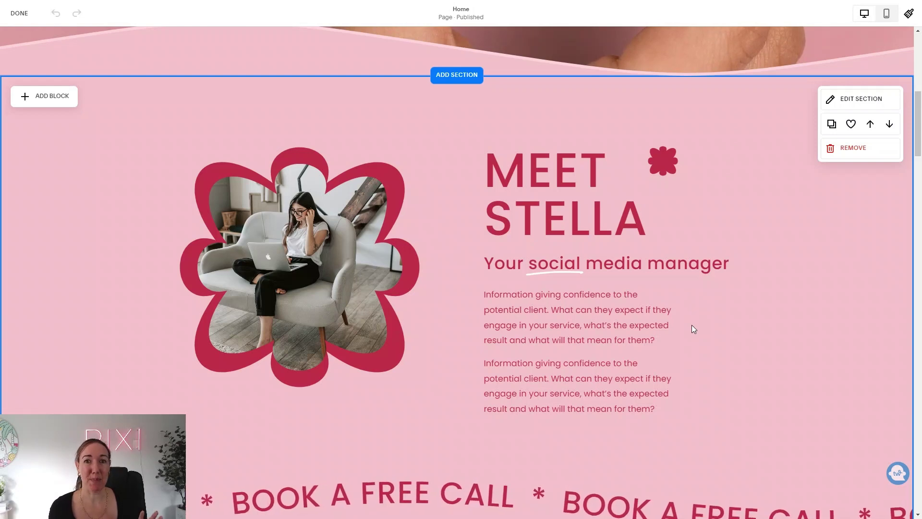
scroll(692, 328, down, 3)
scroll(692, 327, down, 4)
scroll(693, 328, down, 3)
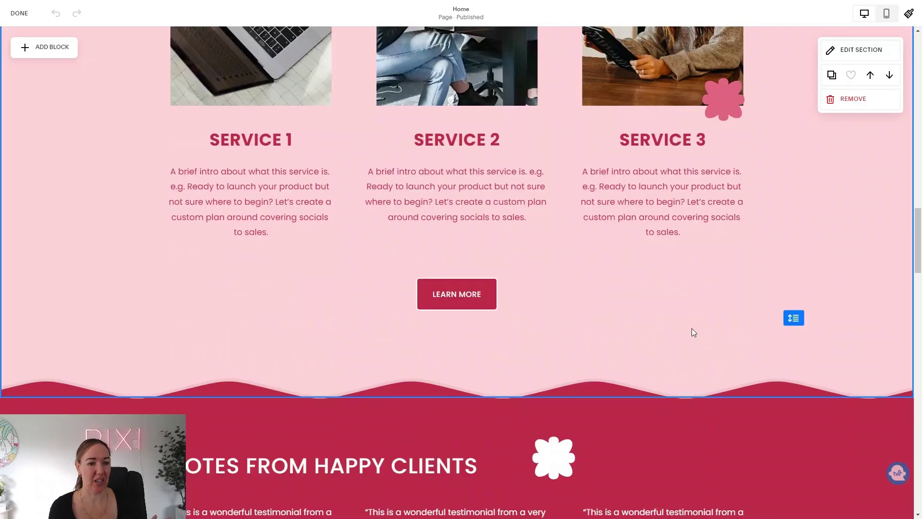
scroll(691, 331, down, 2)
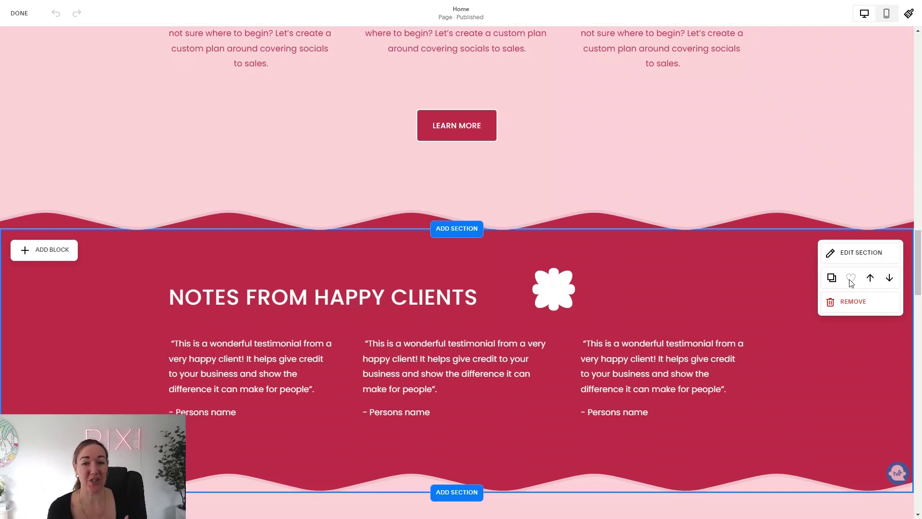
scroll(765, 380, up, 5)
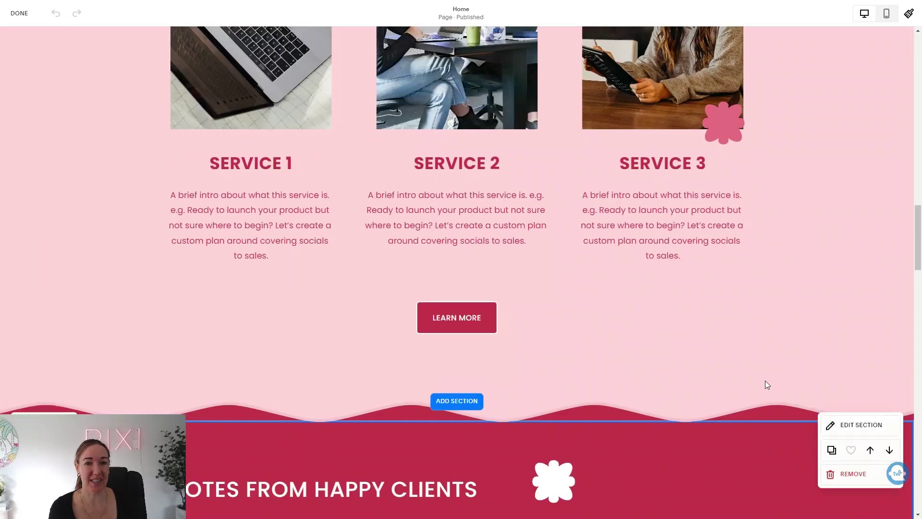
scroll(764, 304, up, 2)
scroll(768, 307, up, 2)
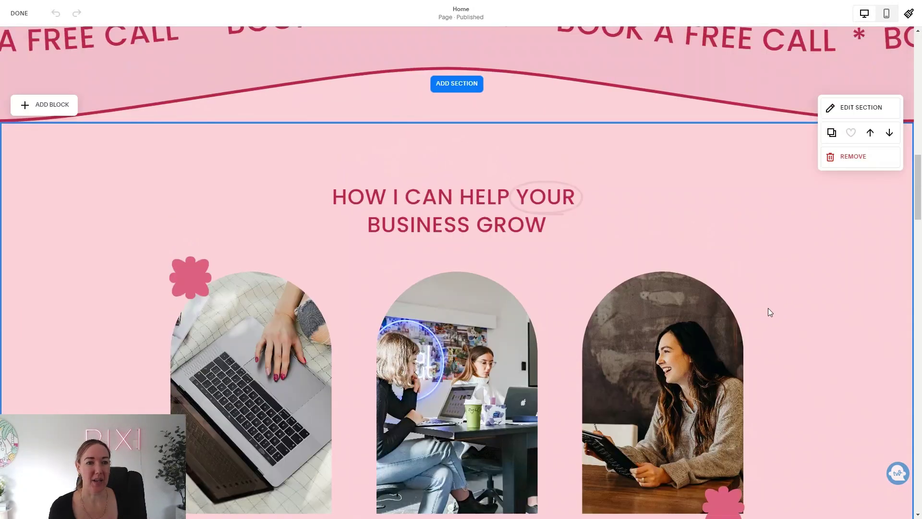
scroll(768, 307, up, 4)
scroll(769, 308, up, 3)
scroll(769, 307, down, 2)
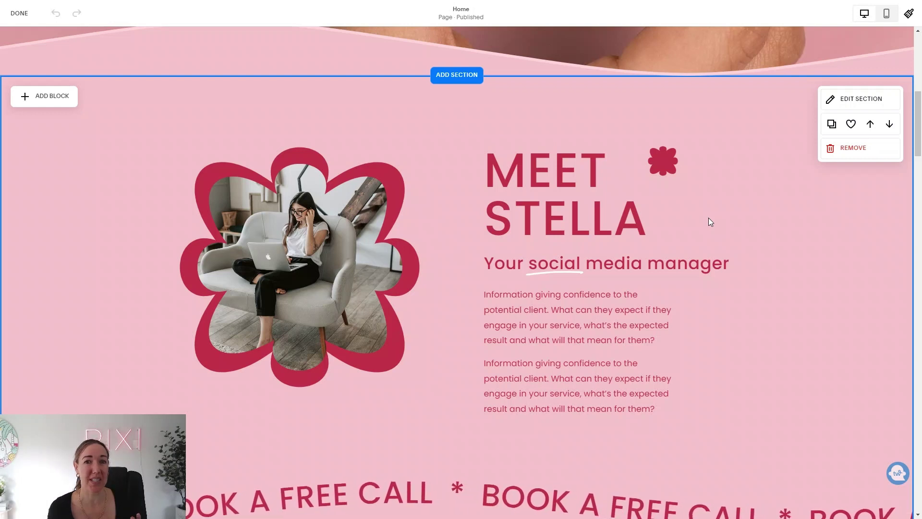
Save the Meet Stella and Grab My Resources sections to the library, then finish editing
click(852, 126)
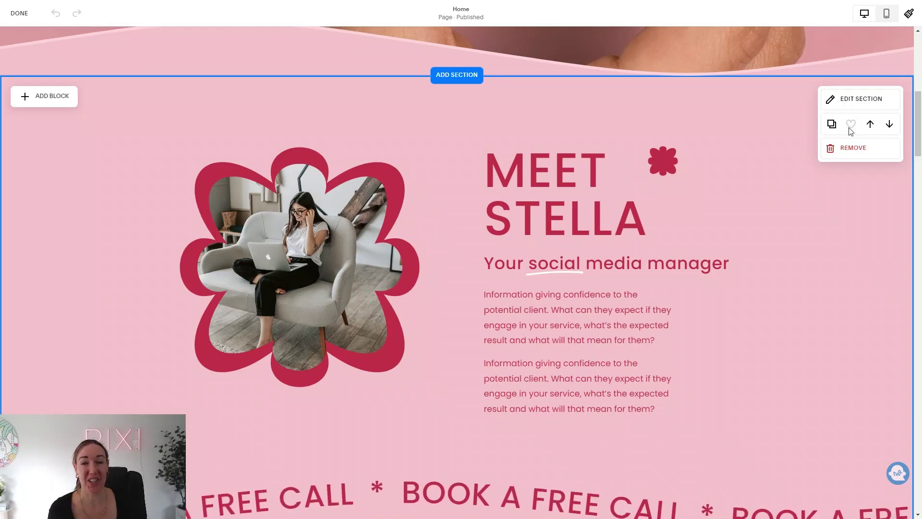
right_click(726, 343)
scroll(603, 347, up, 4)
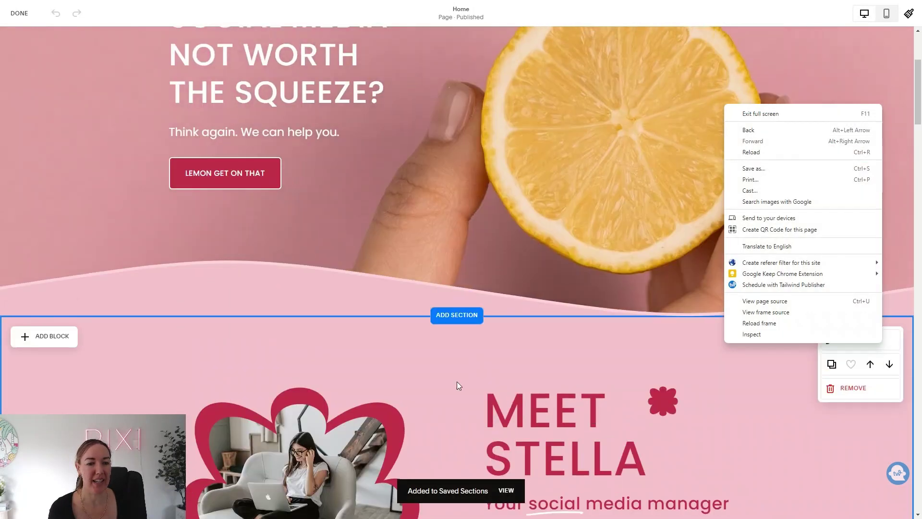
scroll(473, 362, down, 3)
scroll(481, 360, down, 5)
scroll(482, 360, down, 4)
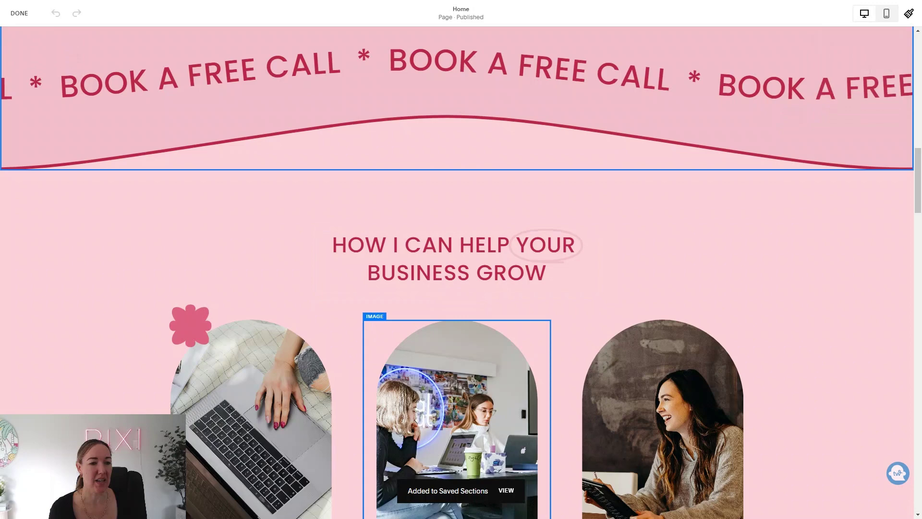
scroll(481, 360, down, 5)
scroll(500, 351, down, 3)
scroll(500, 350, down, 4)
scroll(500, 350, down, 1)
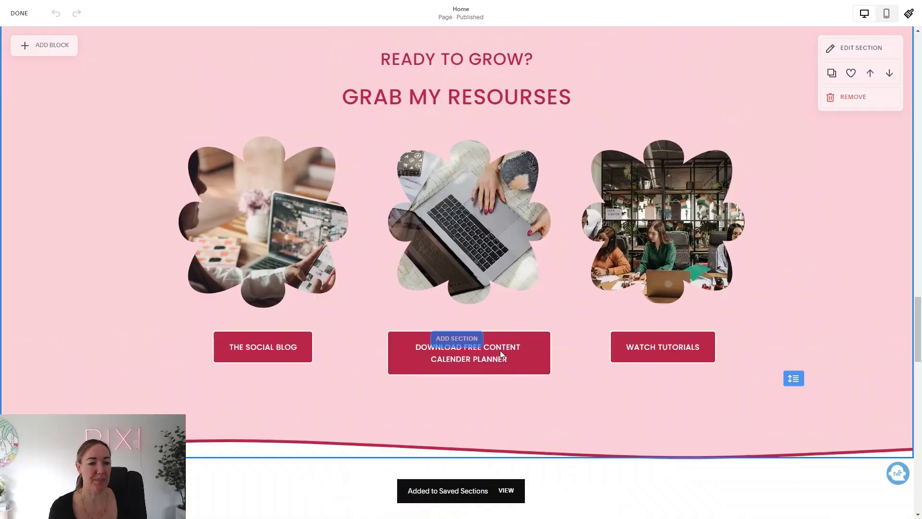
scroll(501, 350, up, 2)
scroll(861, 336, up, 1)
click(853, 252)
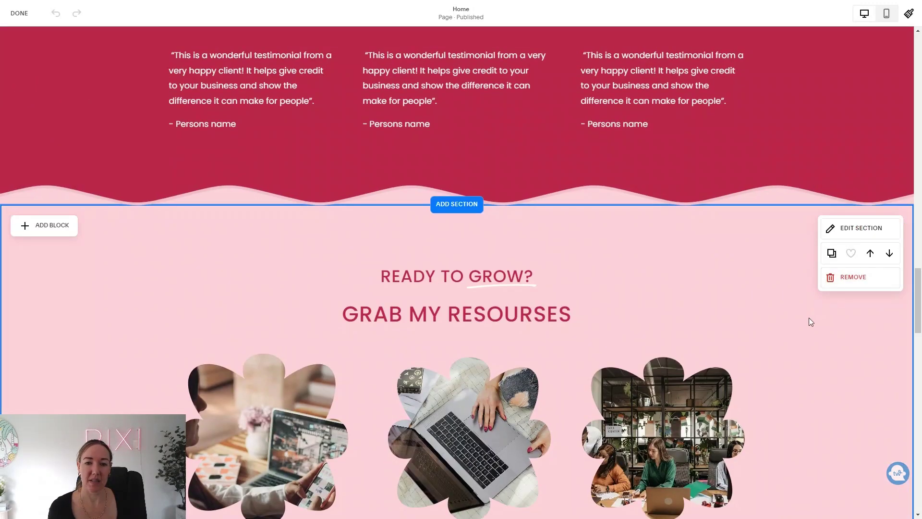
scroll(809, 318, down, 4)
scroll(810, 312, down, 3)
scroll(793, 274, down, 3)
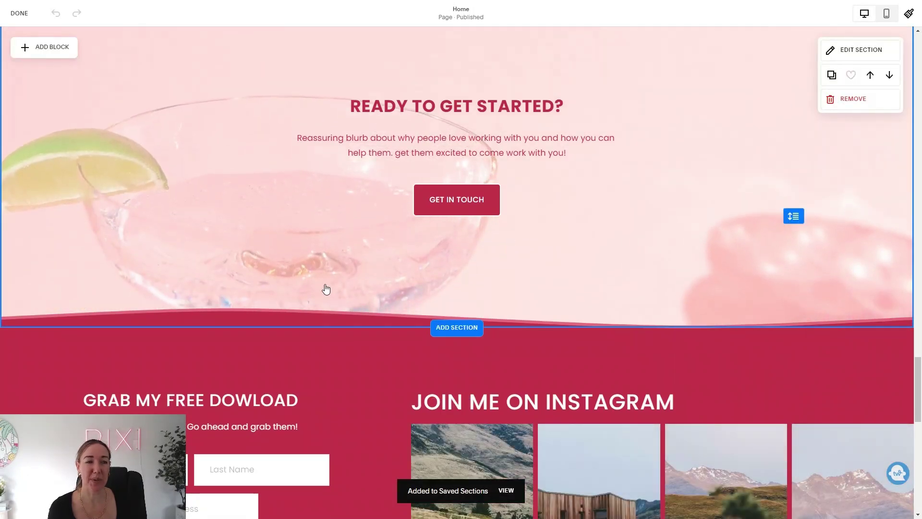
click(19, 14)
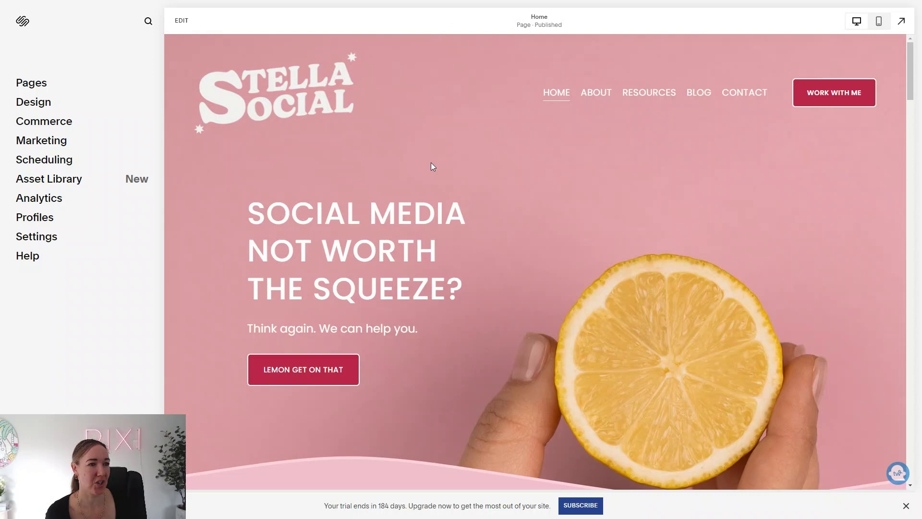
Navigate to the About page and enter its editor
click(596, 94)
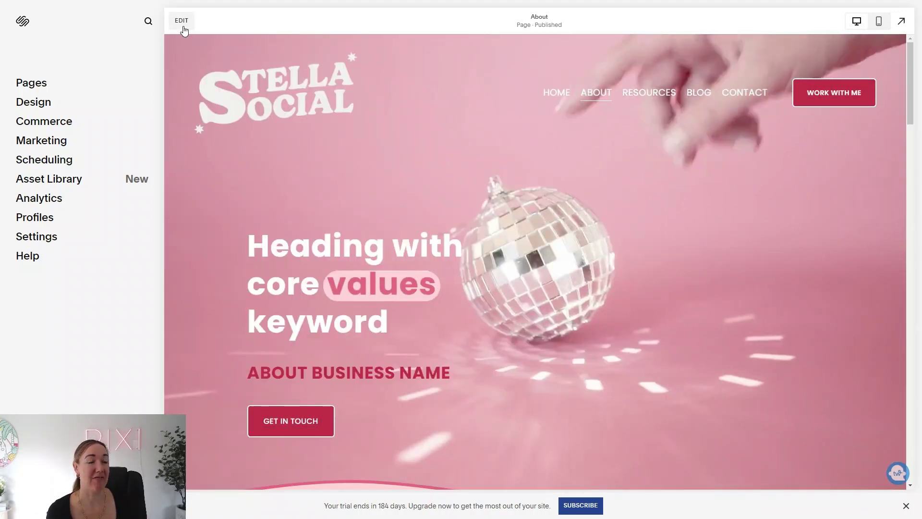
click(183, 27)
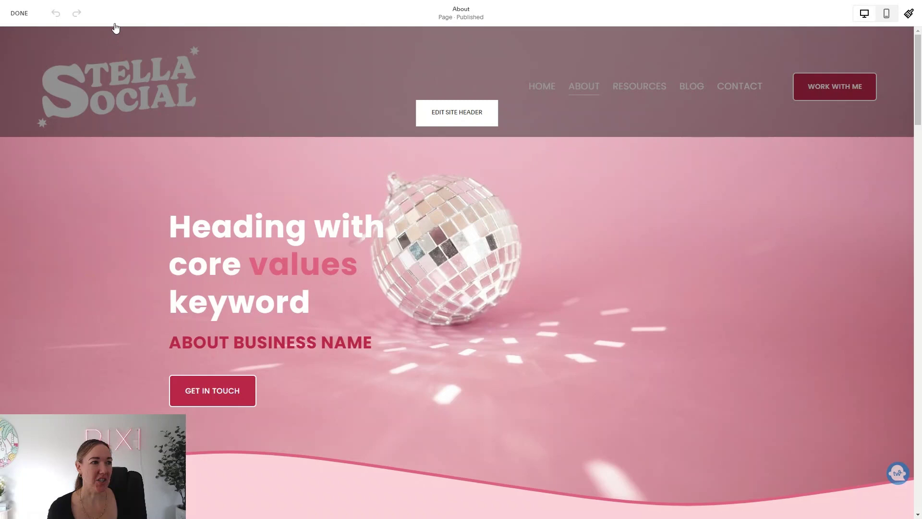
scroll(483, 215, down, 2)
scroll(600, 220, down, 5)
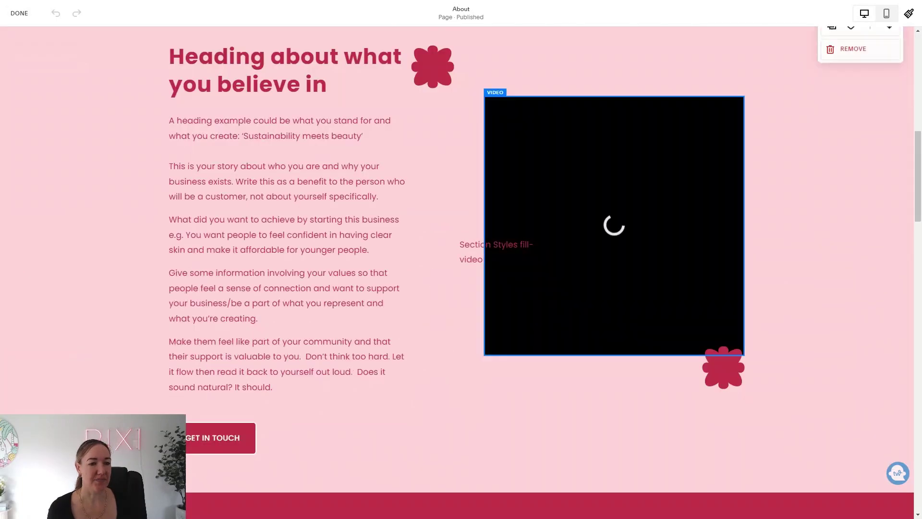
scroll(577, 222, down, 2)
scroll(578, 234, down, 1)
scroll(578, 232, down, 1)
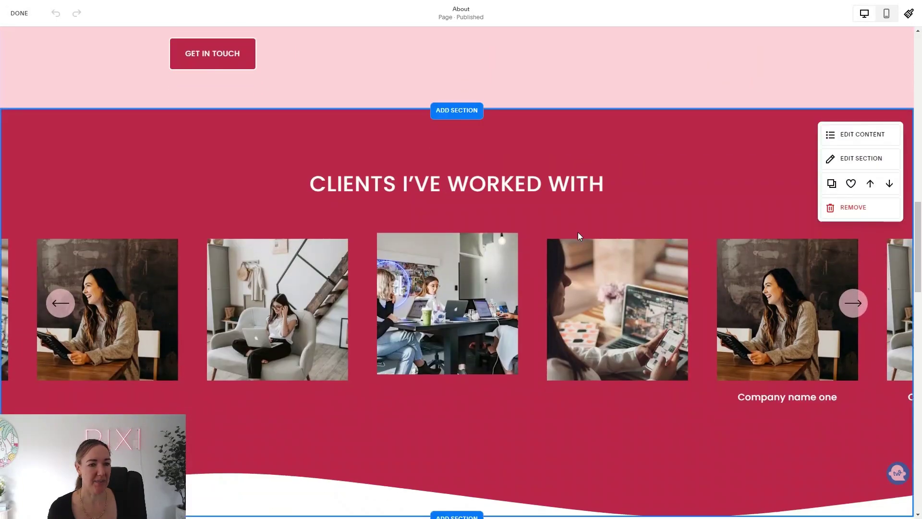
scroll(579, 232, down, 1)
scroll(578, 232, down, 1)
scroll(578, 232, down, 1)
scroll(578, 232, down, 2)
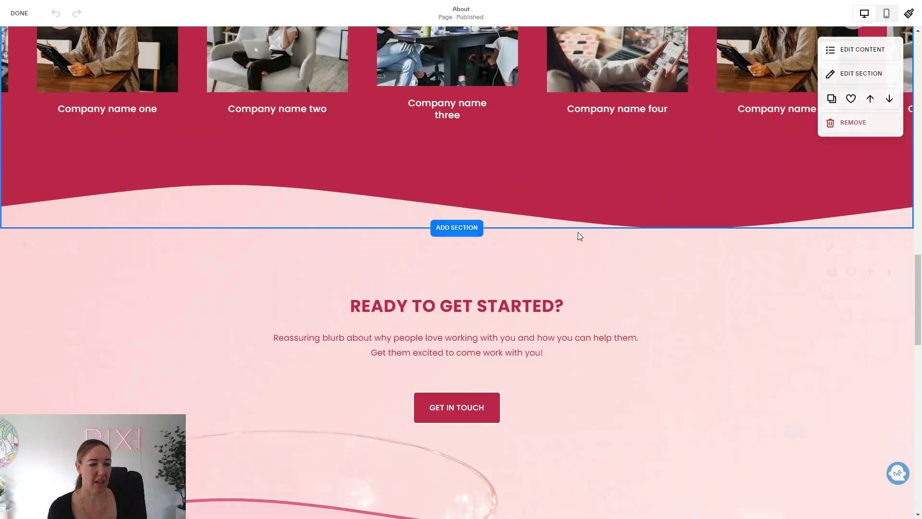
scroll(578, 233, down, 1)
scroll(578, 232, down, 3)
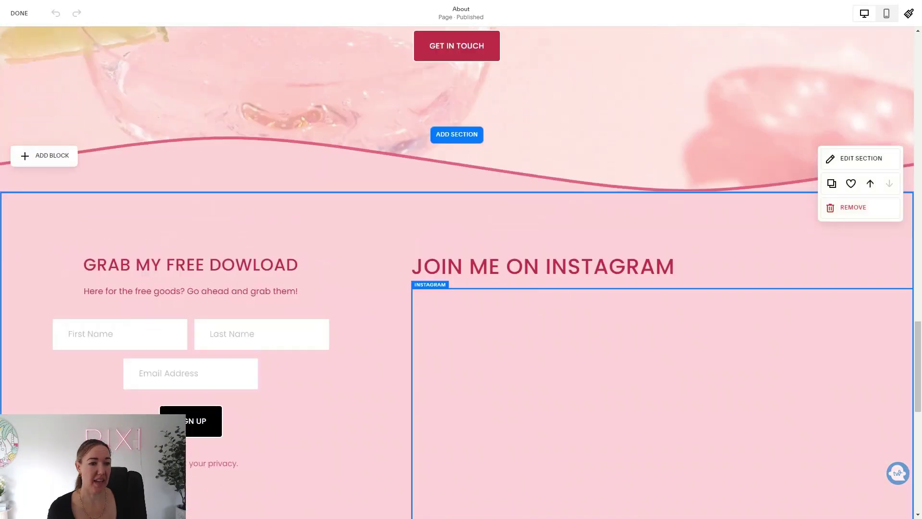
scroll(578, 233, up, 4)
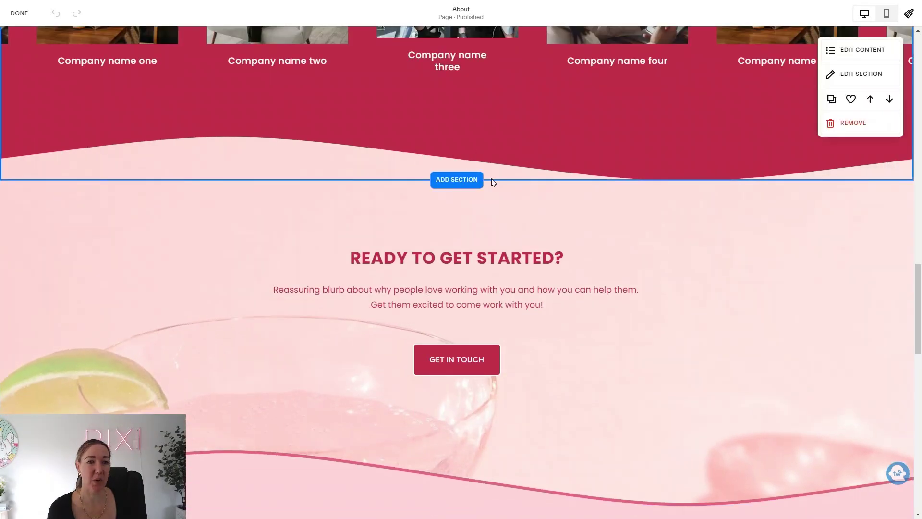
Insert the saved Notes From Happy Clients section above Ready to Get Started
click(457, 180)
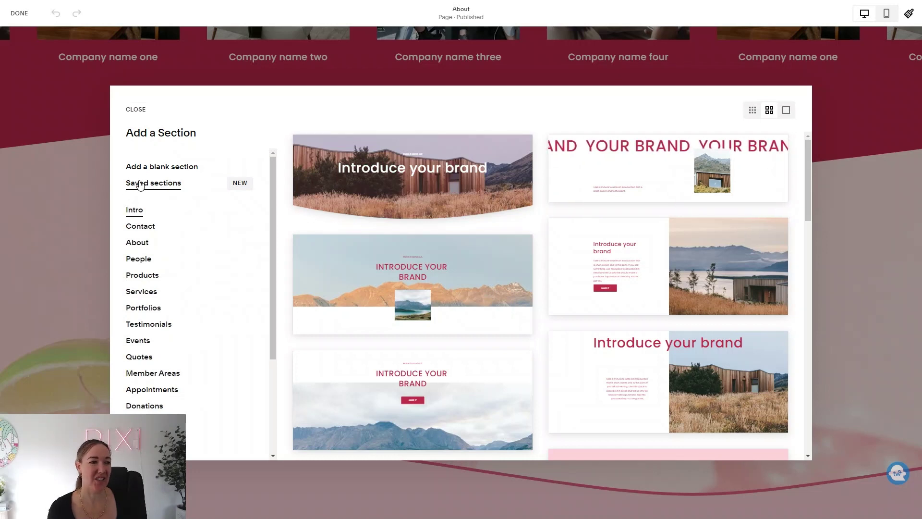
click(140, 184)
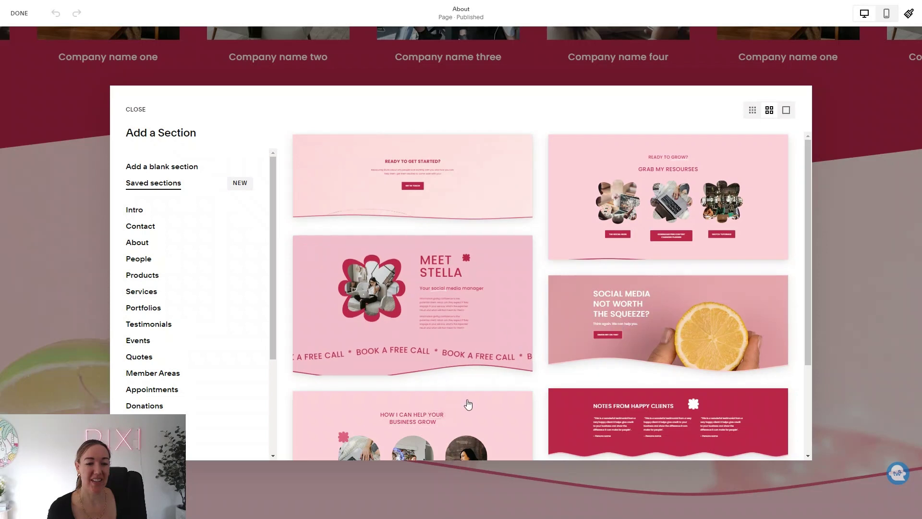
scroll(526, 350, down, 2)
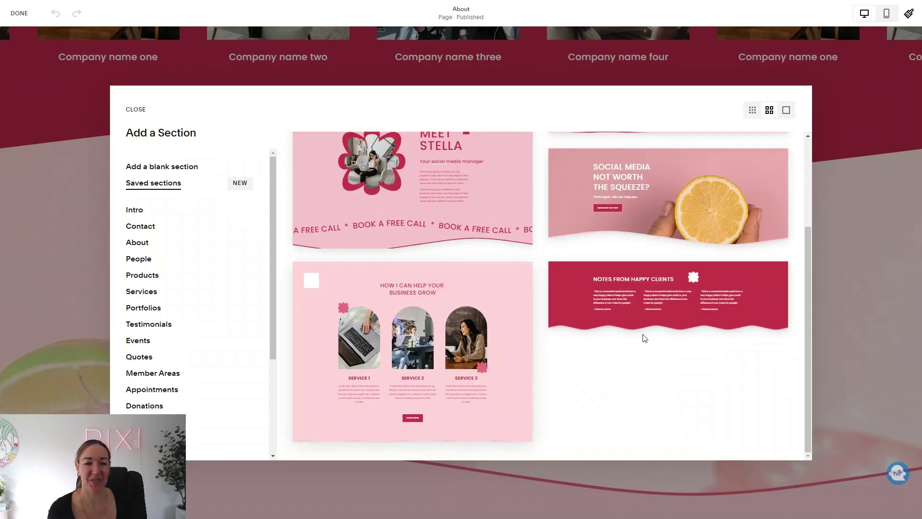
click(641, 288)
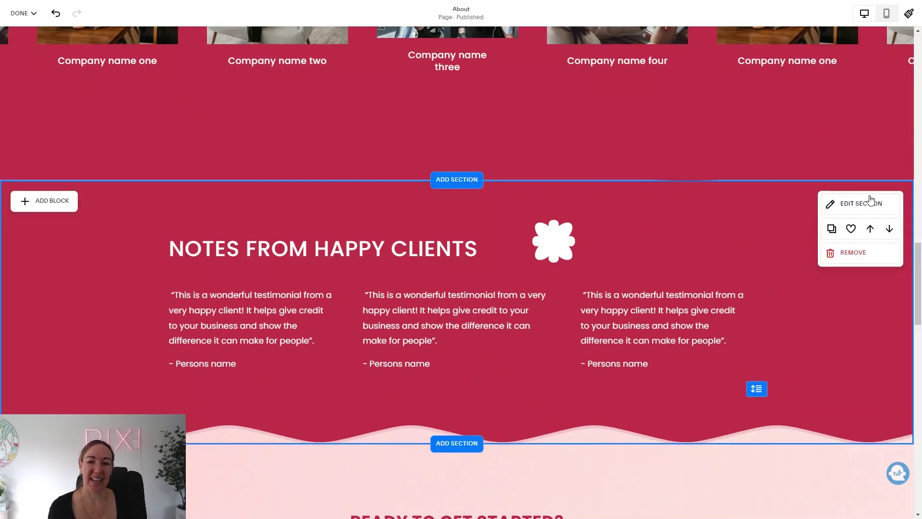
Try Light 2, Dark 1 and Lightest 1 colour themes on the testimonial section, settling on pink Light 1
click(851, 207)
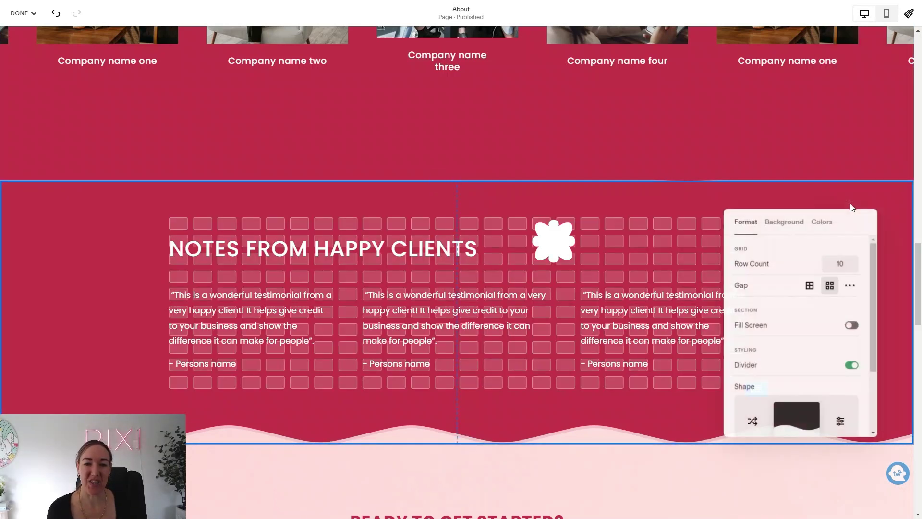
click(821, 223)
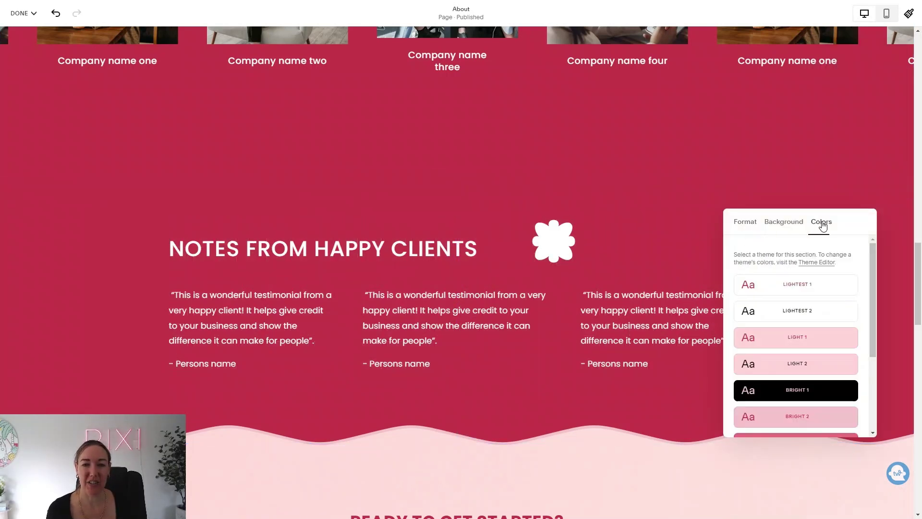
click(795, 348)
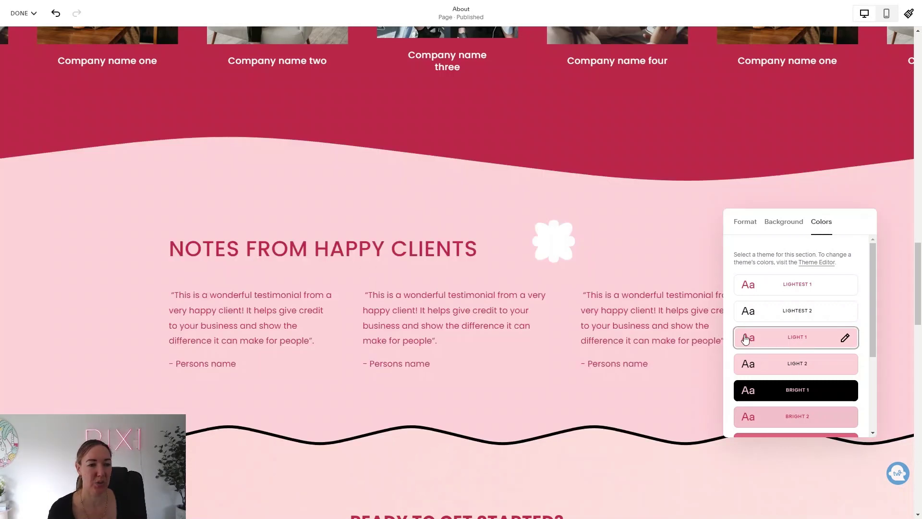
click(804, 374)
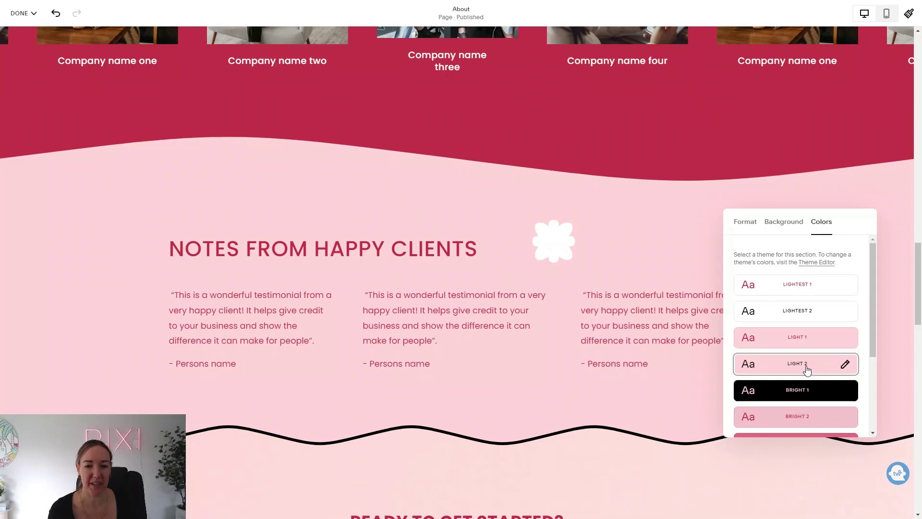
scroll(802, 416, down, 1)
click(798, 396)
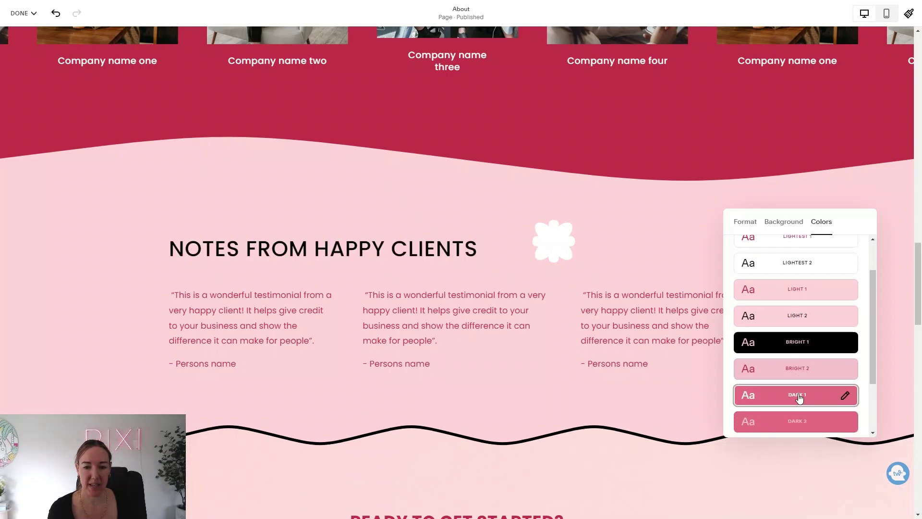
scroll(793, 280, up, 1)
click(799, 286)
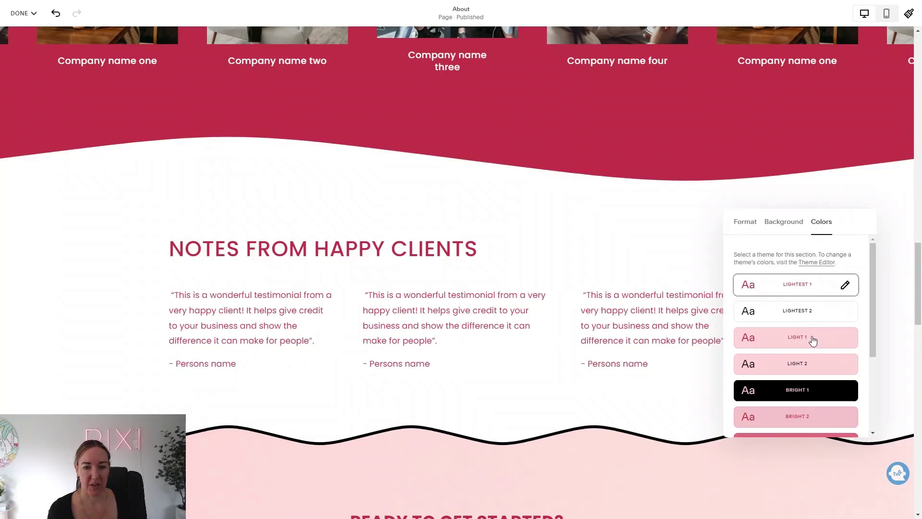
click(812, 342)
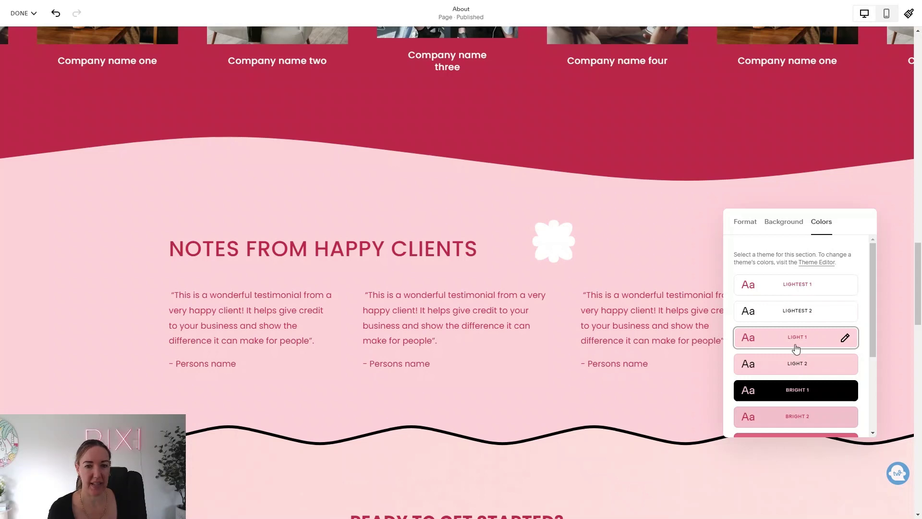
scroll(637, 327, up, 1)
scroll(639, 325, up, 1)
scroll(639, 325, up, 3)
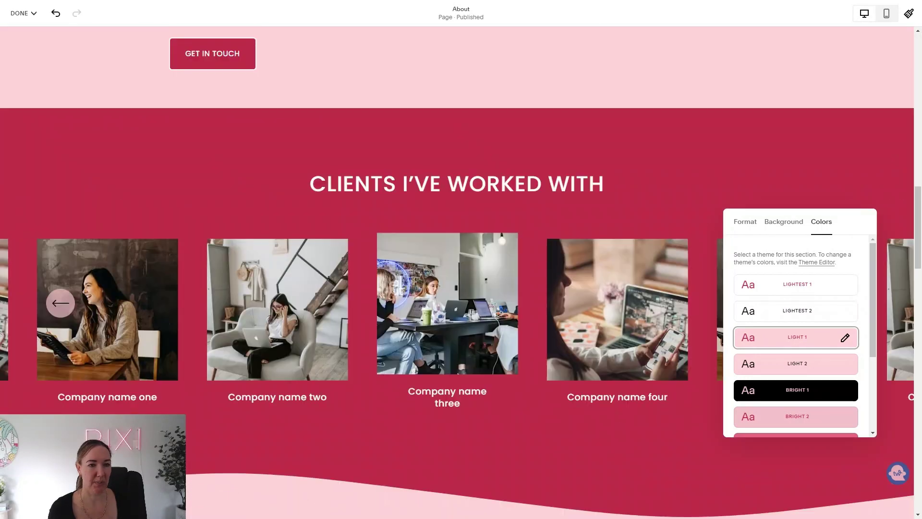
scroll(707, 333, down, 3)
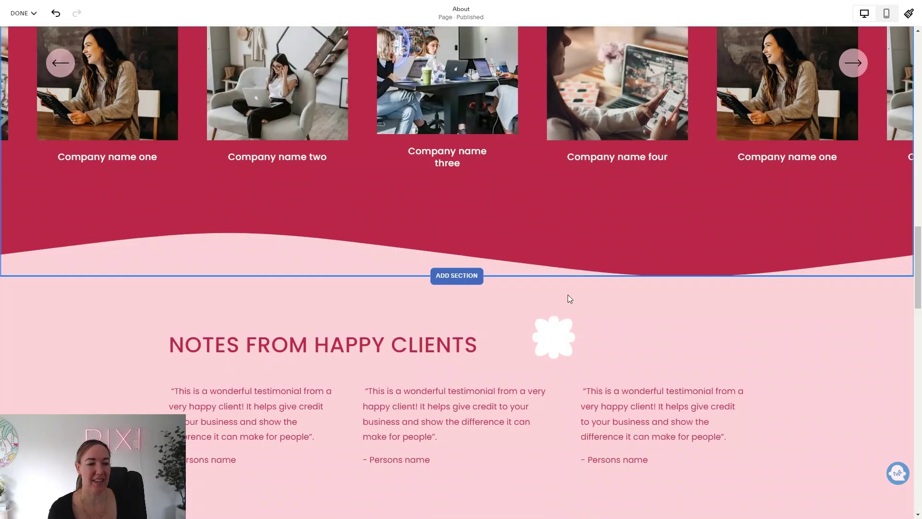
scroll(566, 298, down, 4)
scroll(525, 391, up, 2)
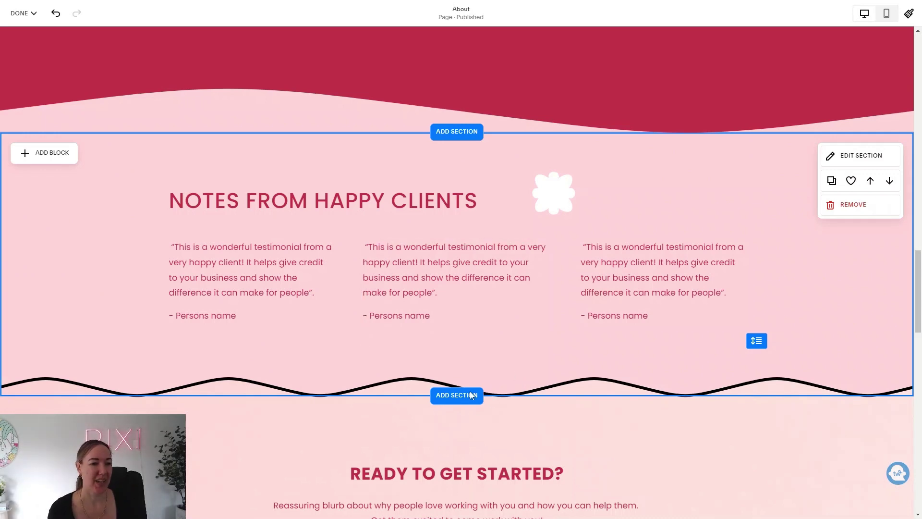
Finish editing and save the About page changes
click(22, 13)
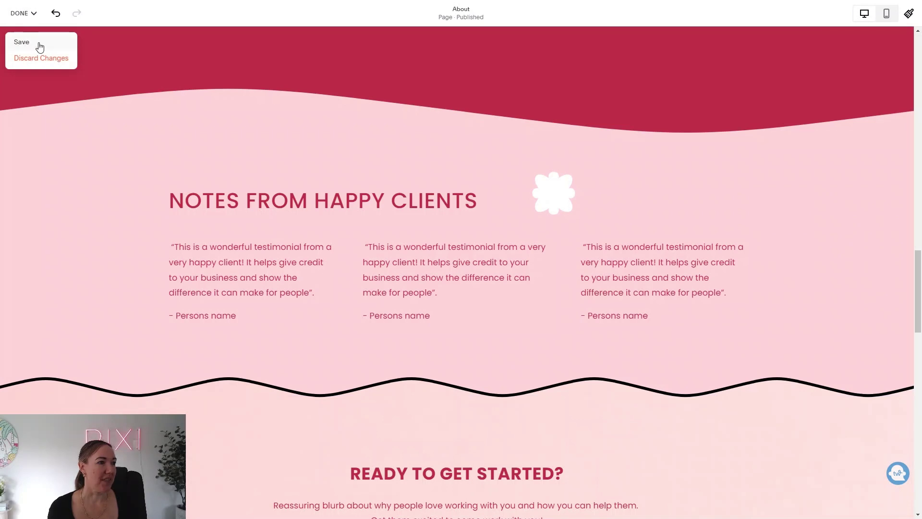
click(22, 43)
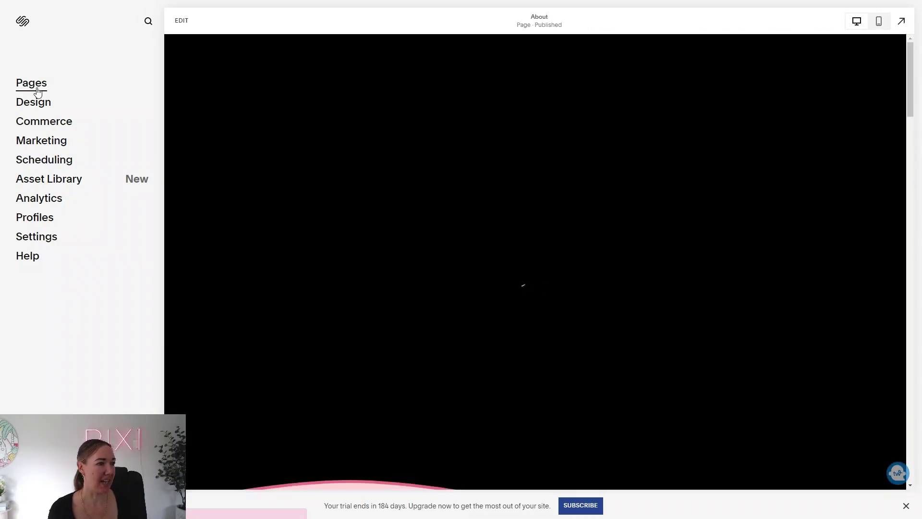
Add a blank page named New Page to the main navigation from the Pages panel
click(37, 92)
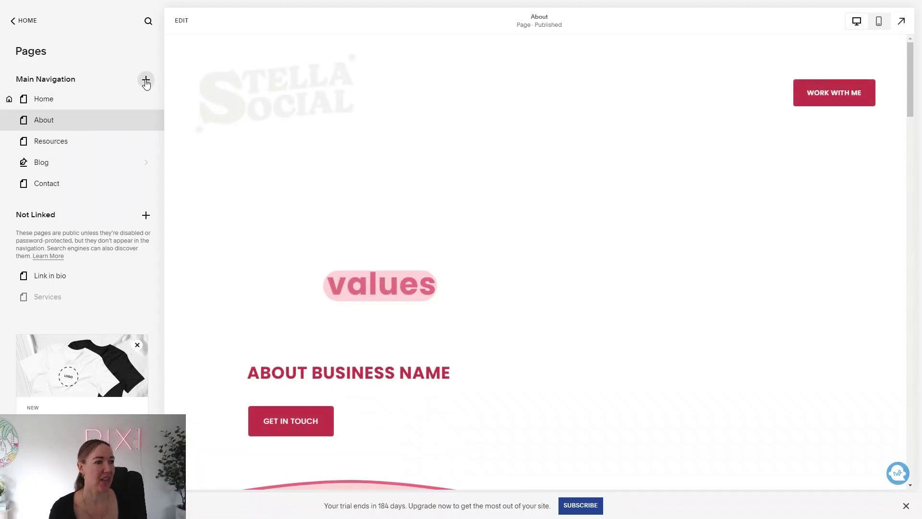
click(146, 80)
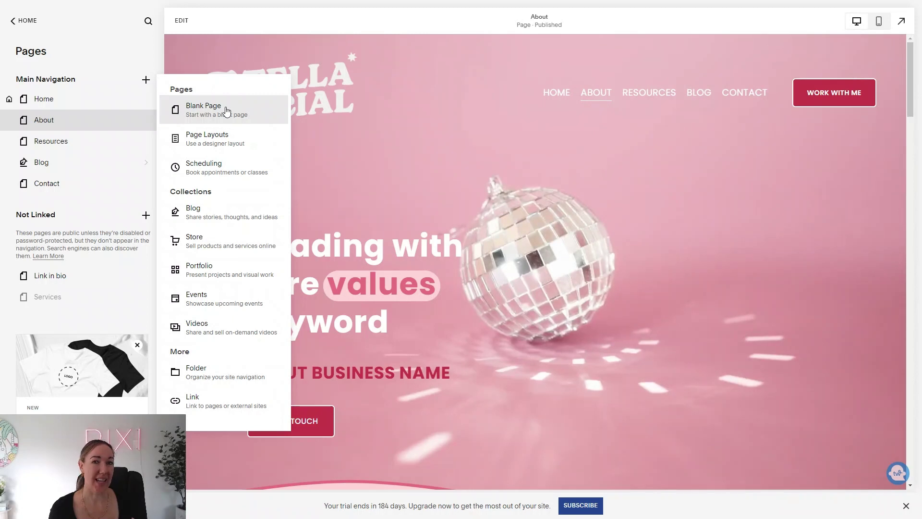
click(225, 112)
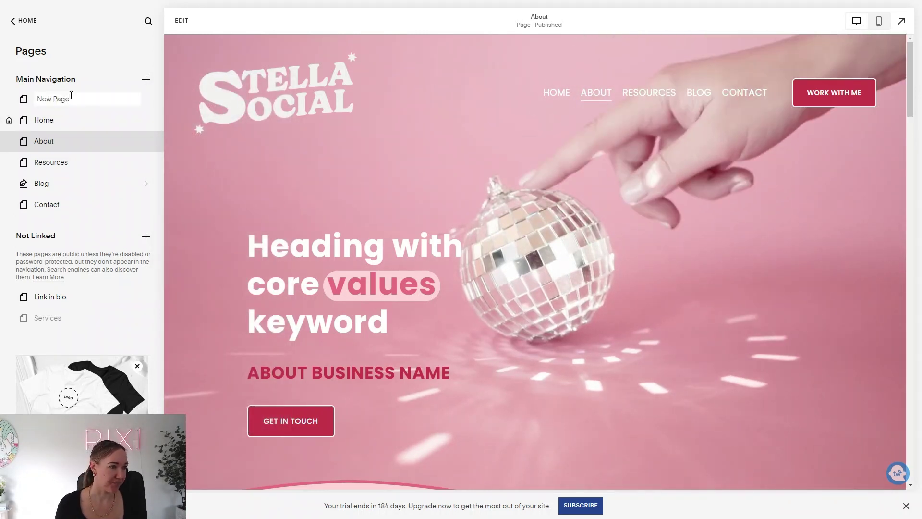
click(51, 106)
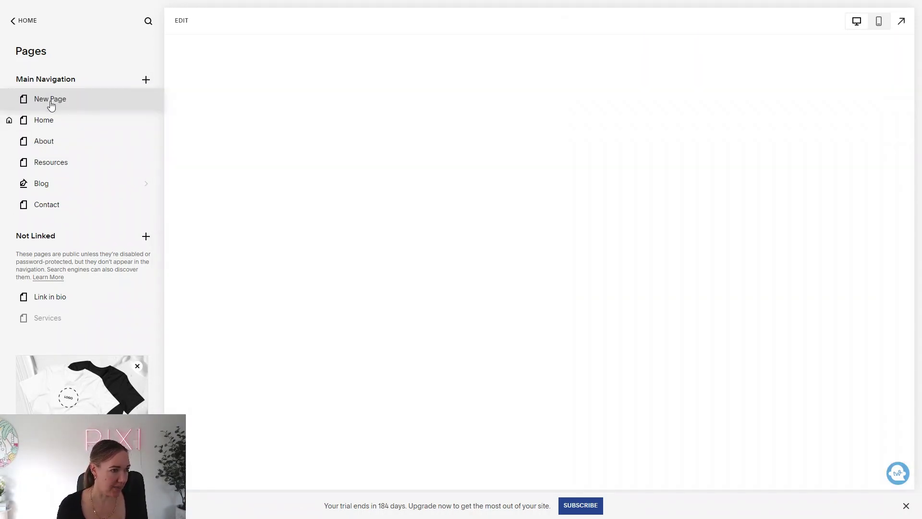
Set the page title and navigation title to Services with URL slug /services-demo and save
click(142, 101)
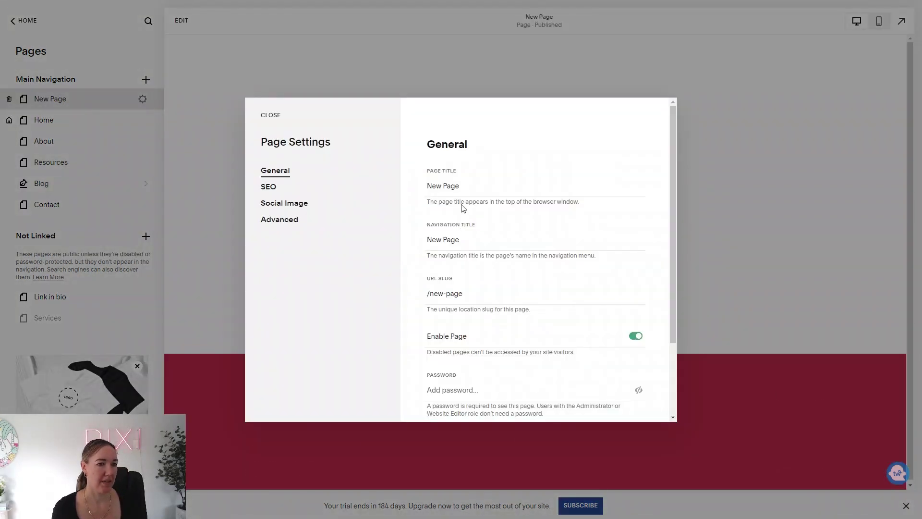
drag(458, 186, 422, 193)
text(Services)
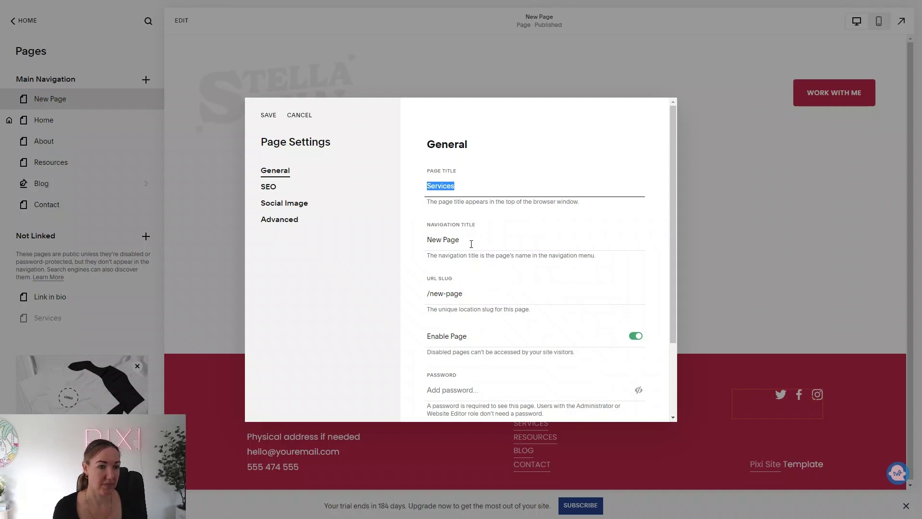
drag(472, 244, 411, 245)
text(Services)
drag(463, 293, 434, 294)
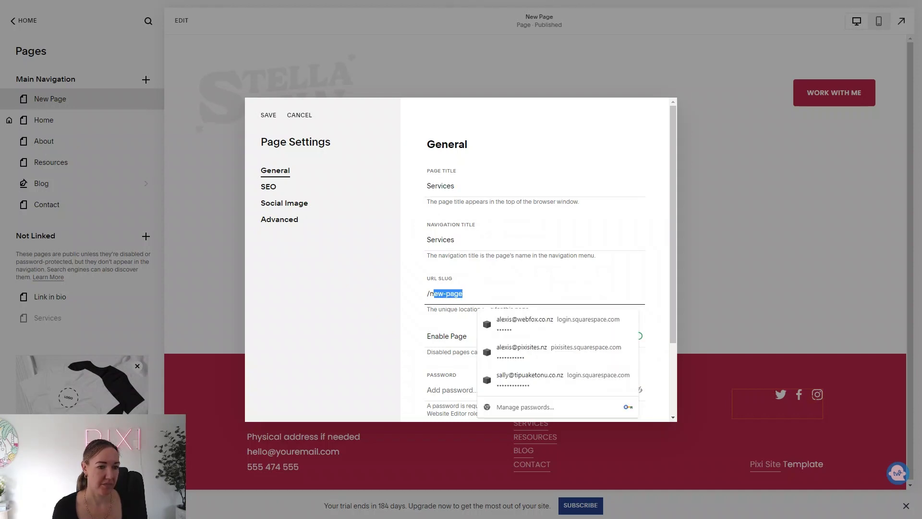
text(services-demo)
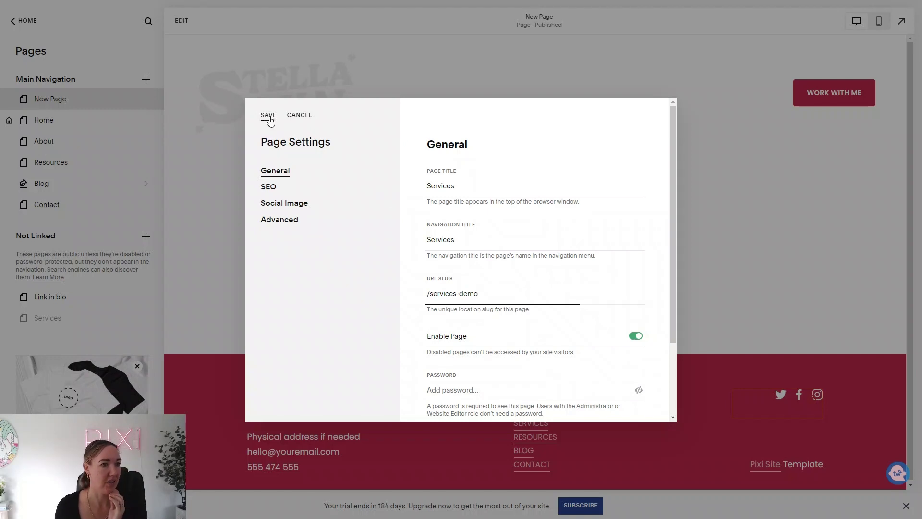
click(269, 115)
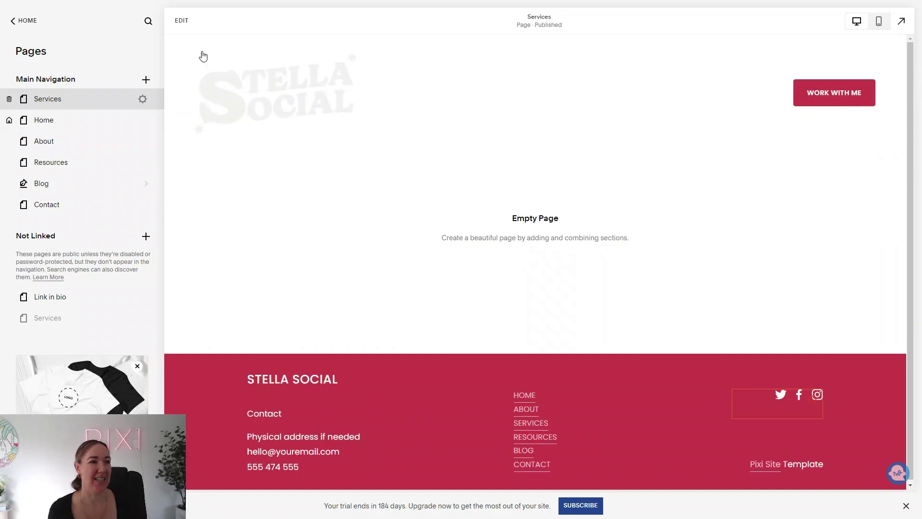
Insert the saved lemon 'Social Media Not Worth the Squeeze' header as the first Services section
click(181, 21)
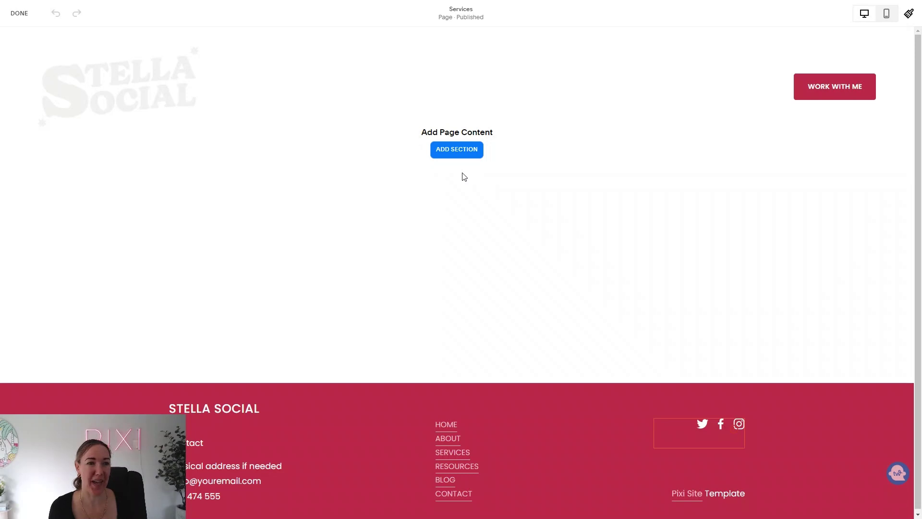
click(451, 155)
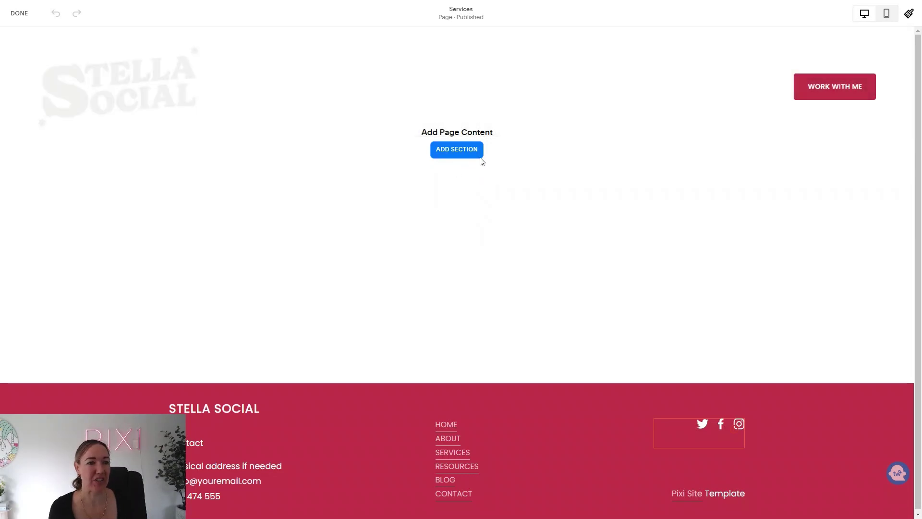
click(456, 152)
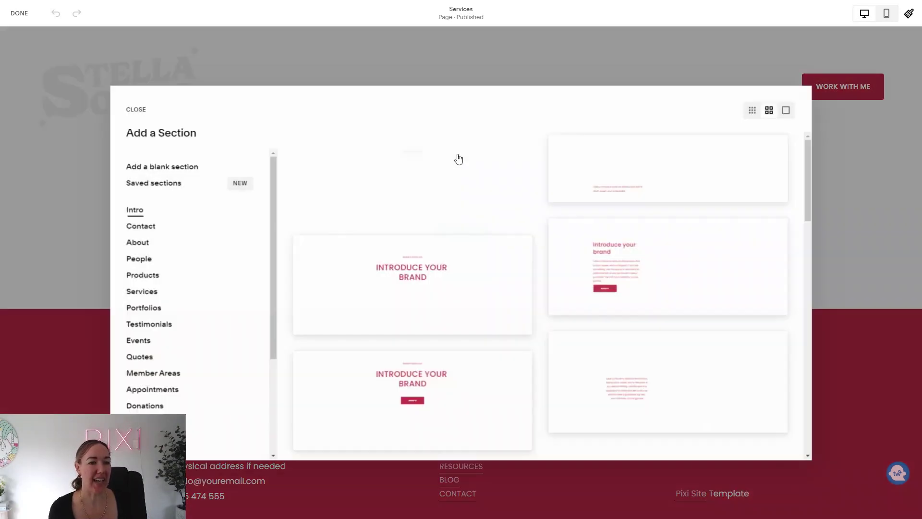
click(172, 186)
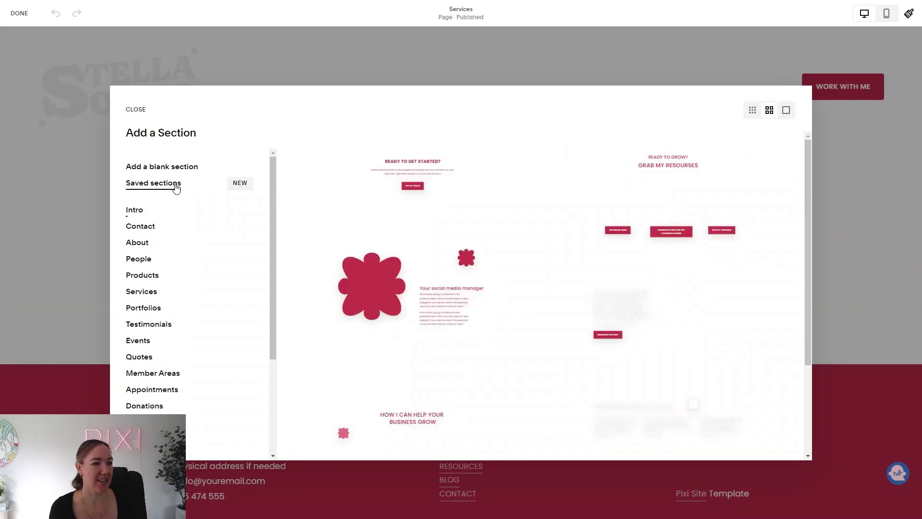
scroll(510, 266, down, 3)
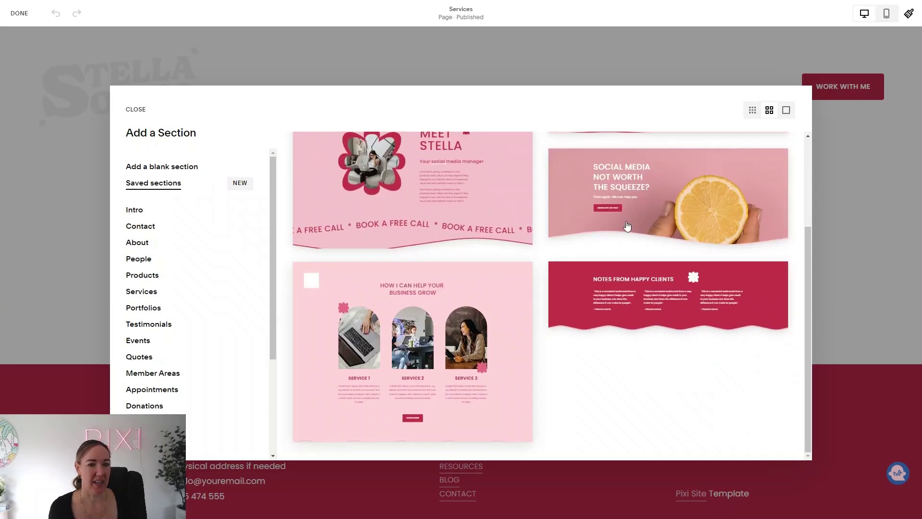
scroll(673, 243, up, 1)
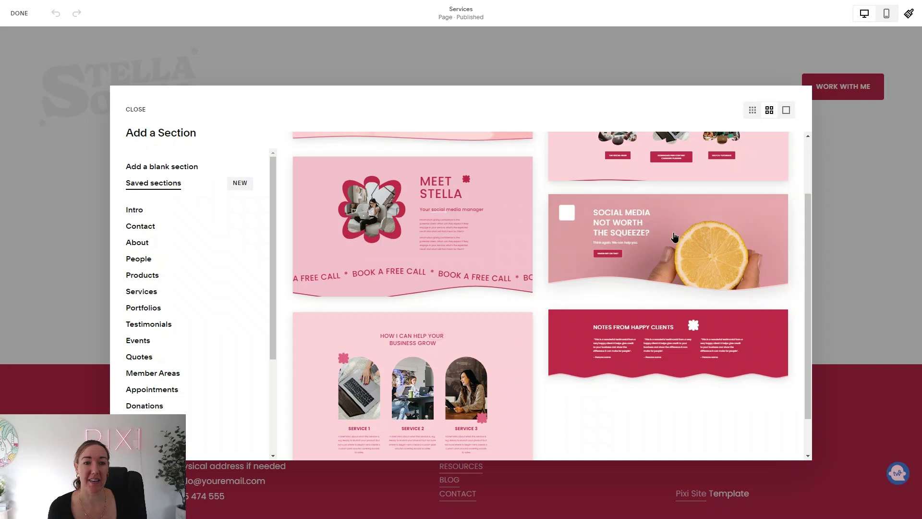
click(674, 238)
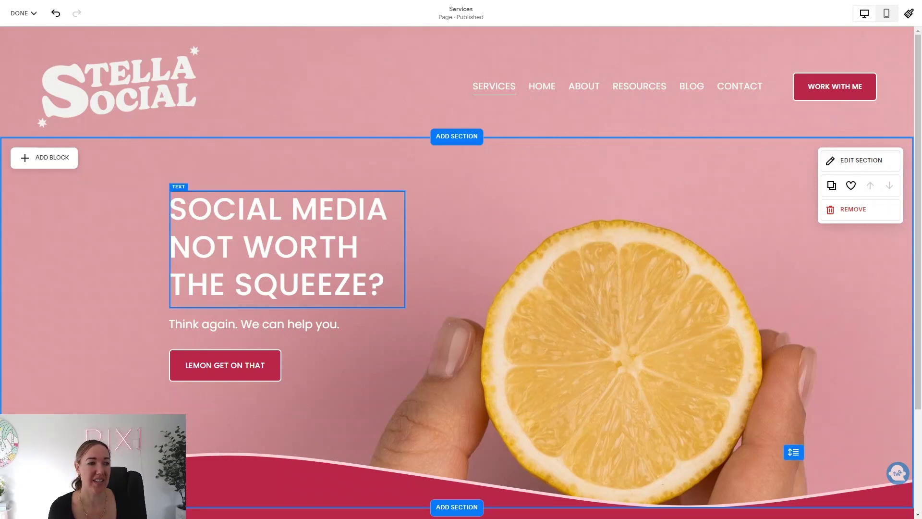
scroll(550, 345, down, 2)
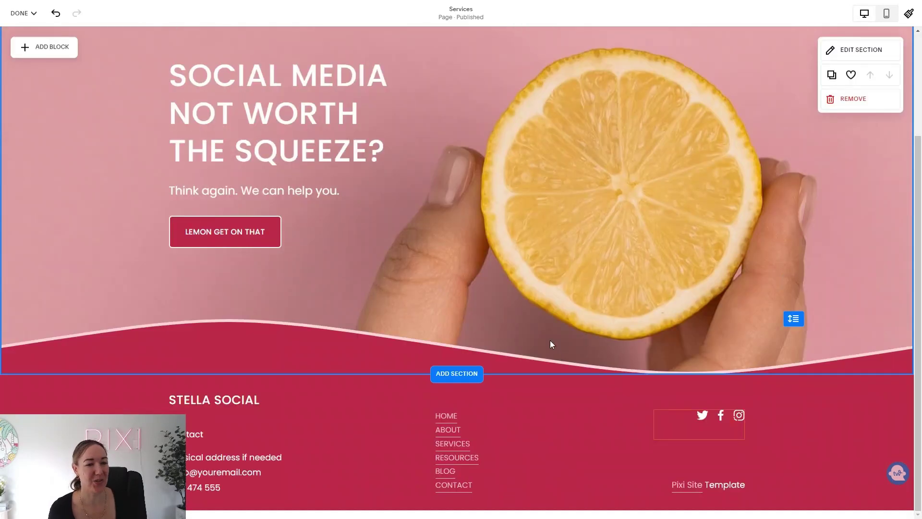
Insert the saved 'How I Can Help Your Business Grow' services grid below the lemon header
click(458, 374)
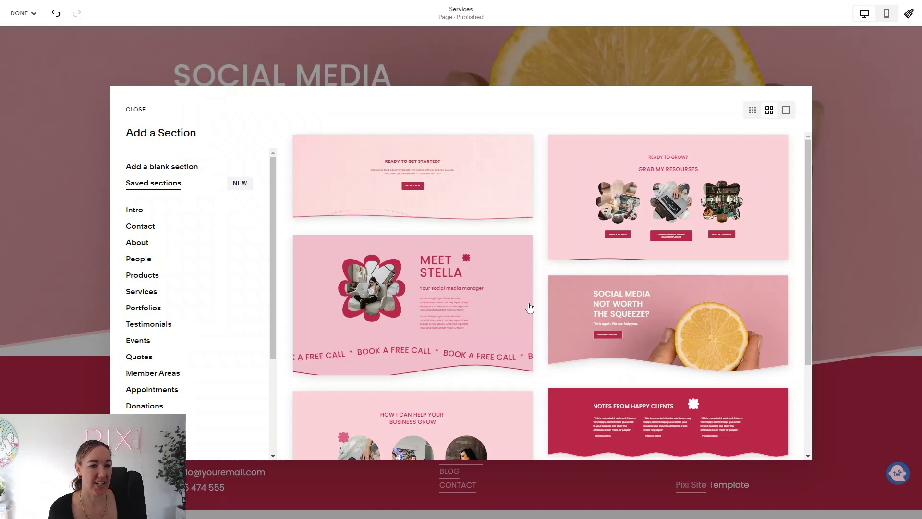
scroll(539, 330, down, 2)
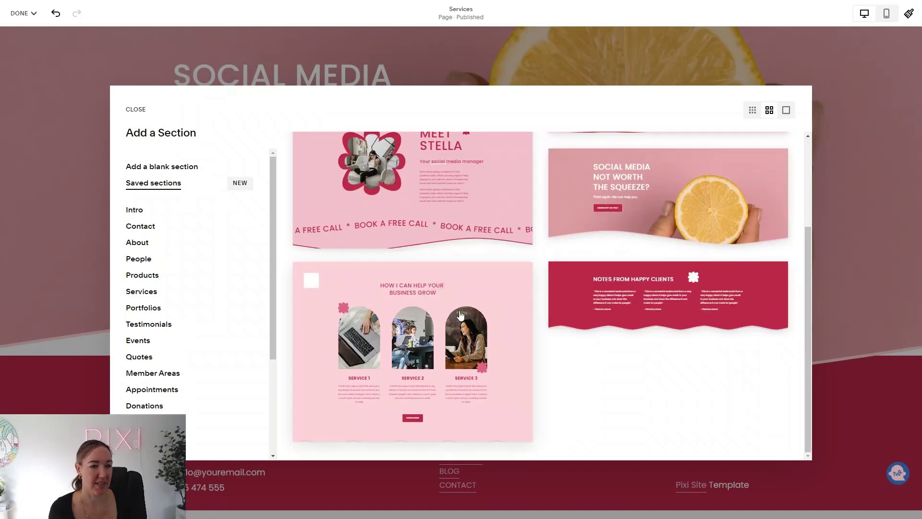
click(456, 344)
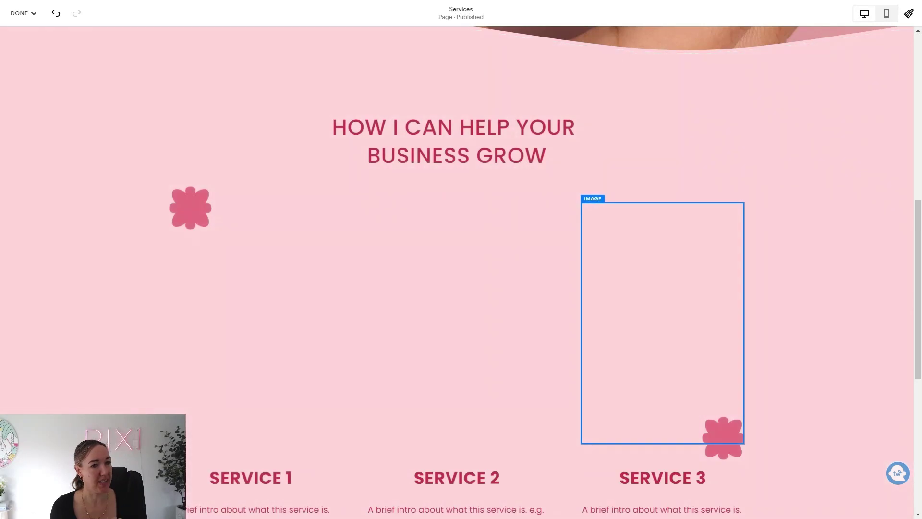
scroll(533, 289, down, 1)
scroll(504, 347, down, 2)
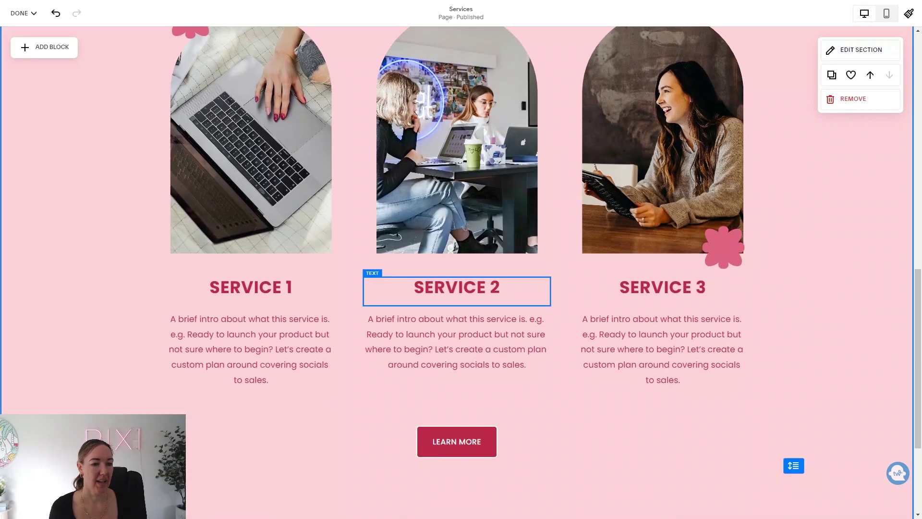
scroll(485, 395, down, 1)
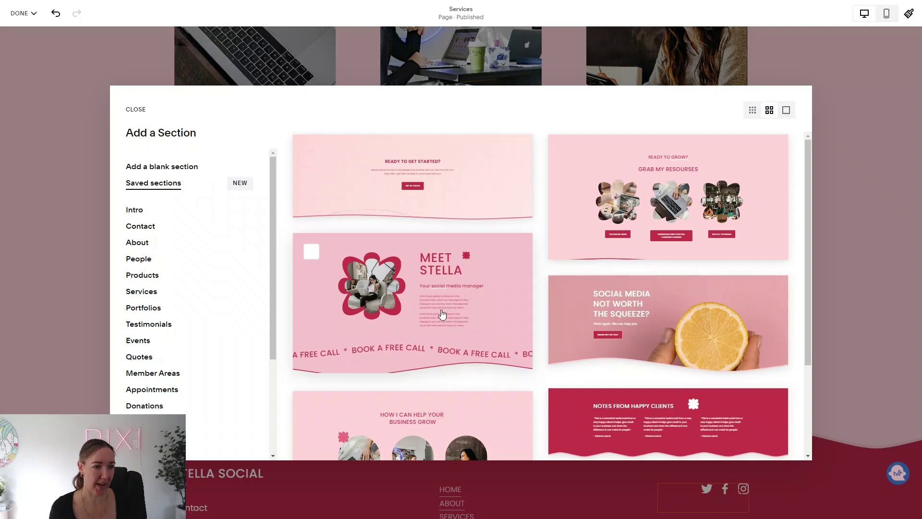
Place the saved Meet Stella section below the services grid and select its MEET STELLA heading
key(Escape)
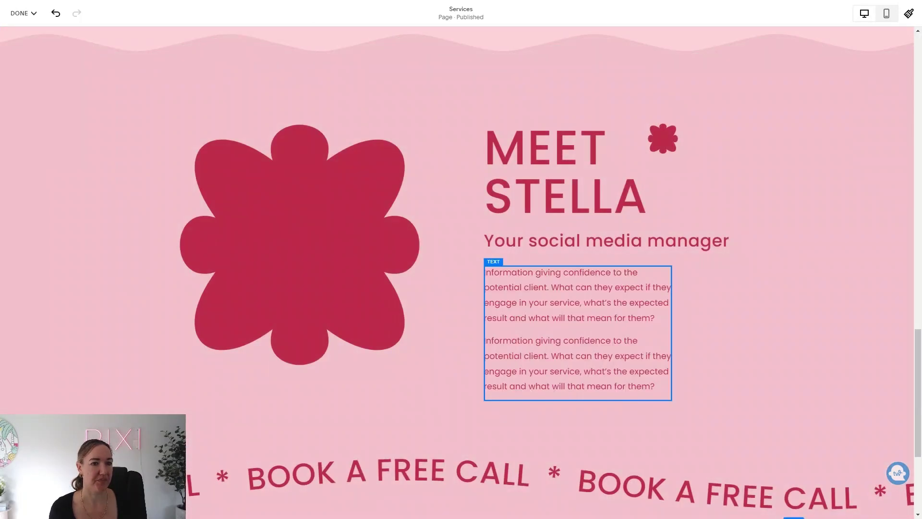
click(562, 173)
mouse_move(645, 198)
mouse_down()
mouse_move(523, 167)
mouse_move(492, 144)
mouse_move(636, 206)
mouse_up()
click(491, 145)
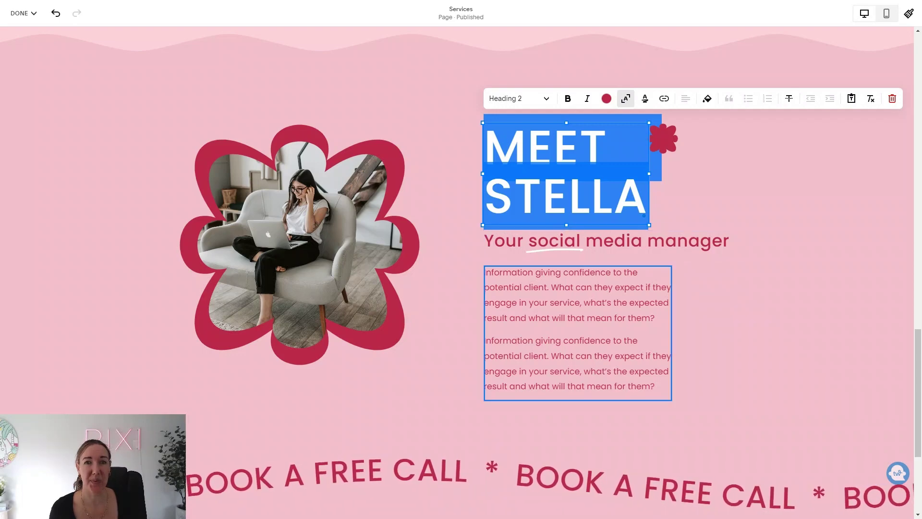
scroll(398, 355, down, 3)
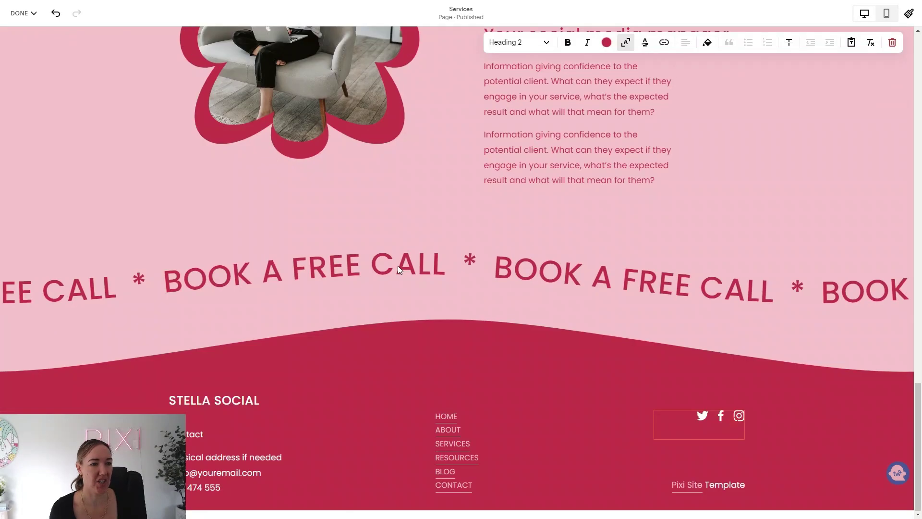
Delete the scrolling BOOK A FREE CALL marquee banner from the section
click(399, 270)
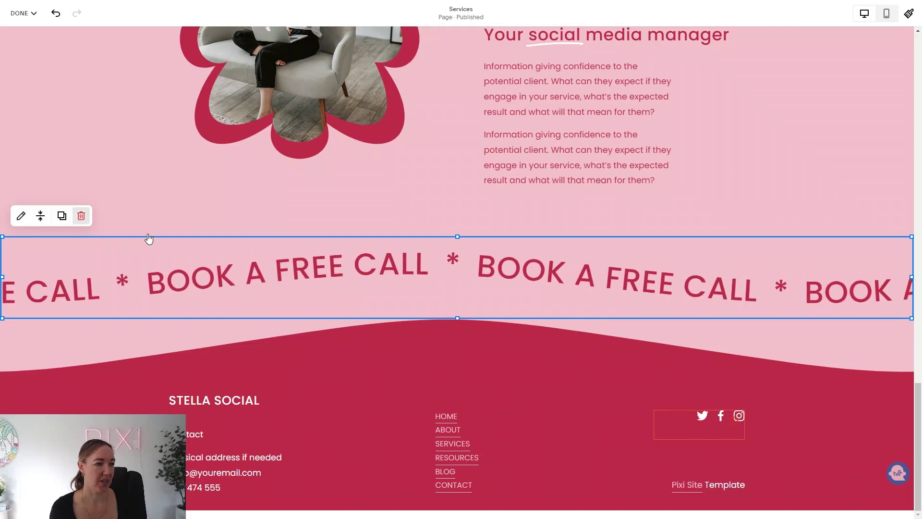
key(Delete)
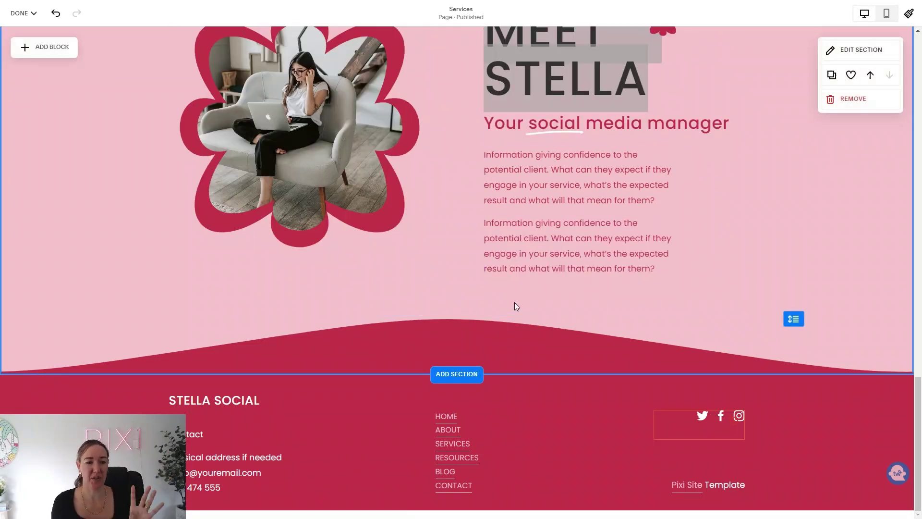
mouse_move(520, 353)
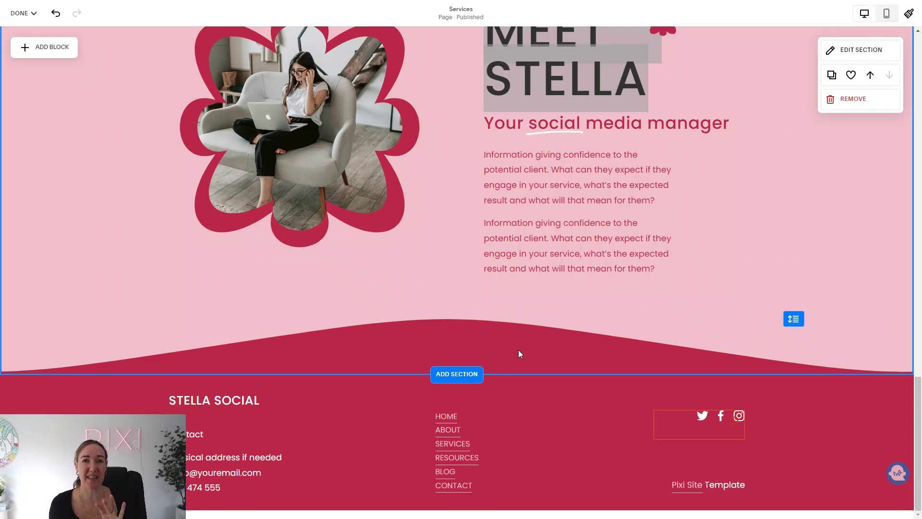
scroll(547, 353, up, 3)
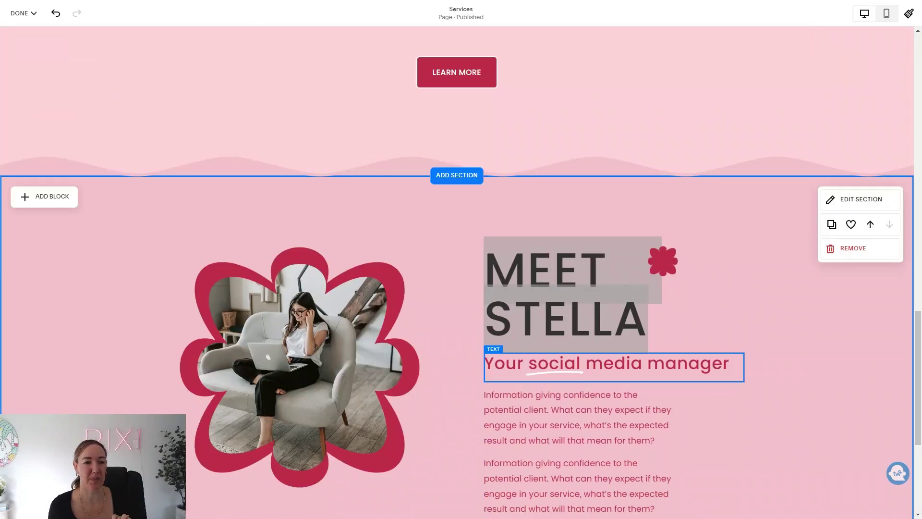
scroll(554, 369, up, 3)
scroll(555, 372, up, 3)
scroll(557, 384, up, 3)
scroll(558, 384, up, 3)
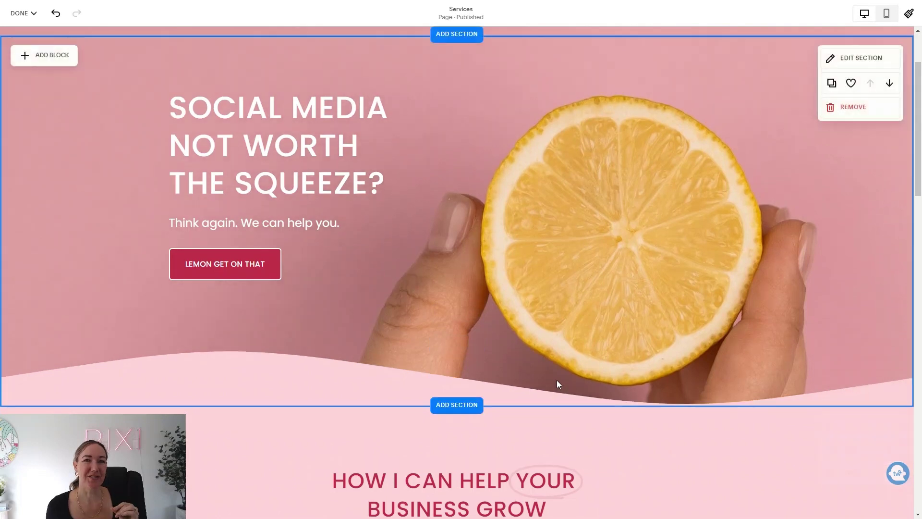
scroll(557, 384, up, 2)
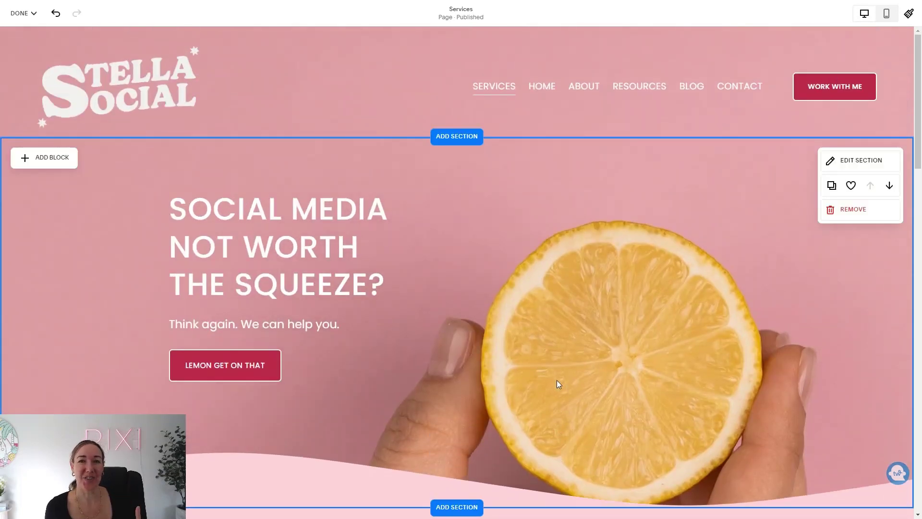
scroll(557, 381, down, 2)
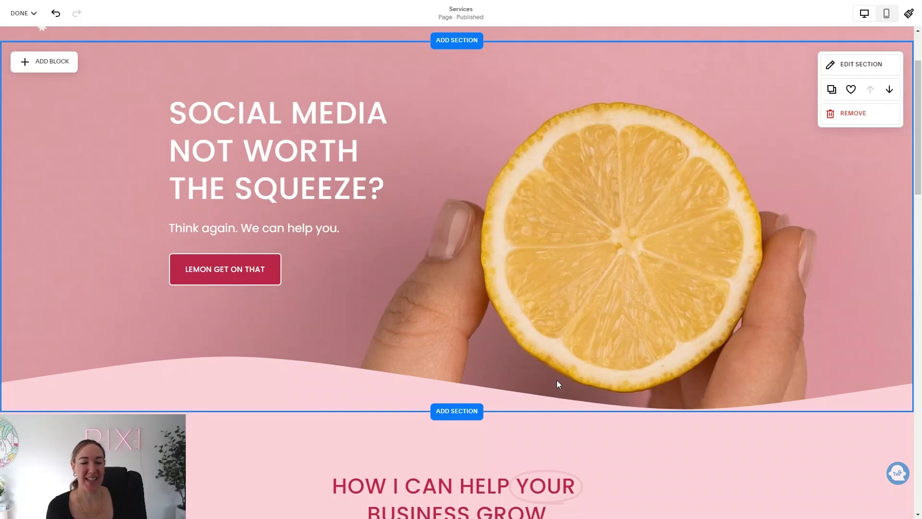
scroll(553, 385, down, 1)
scroll(553, 385, down, 4)
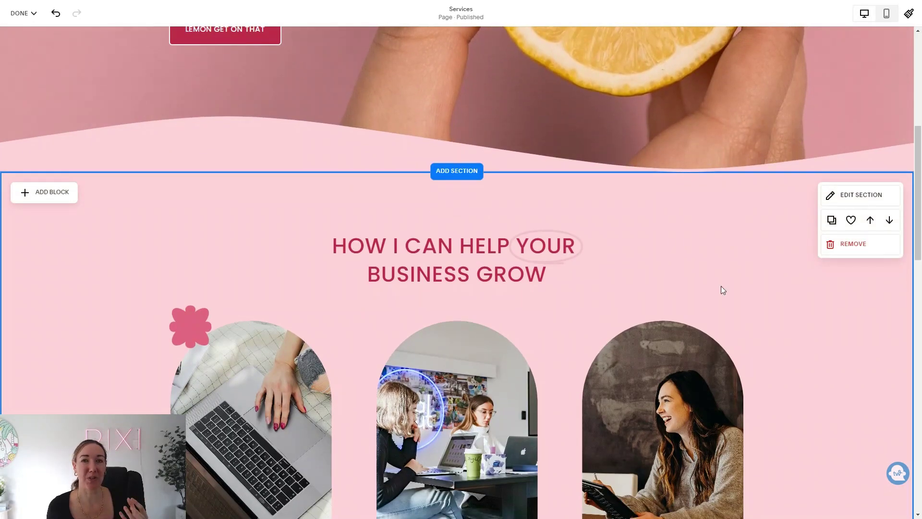